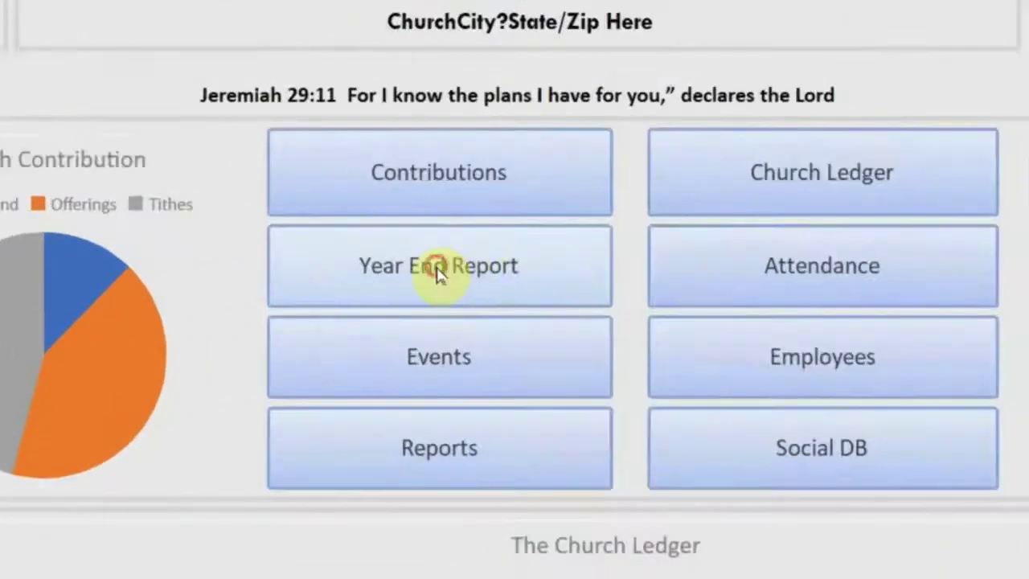
- Open Year End Report and check five members' 2023 statuses, ending on envelope 4's Delivered member
left_click(428, 231)
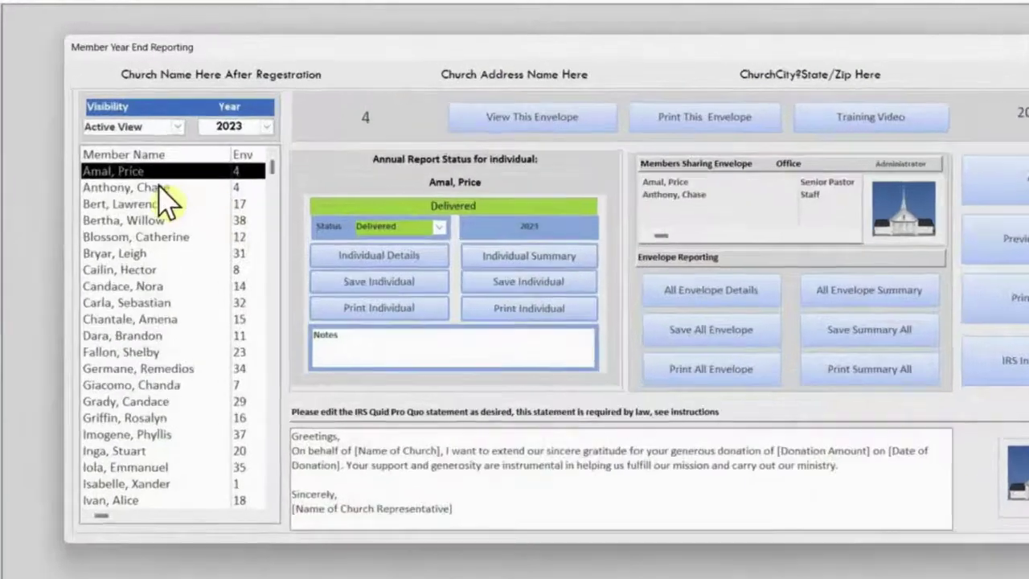
left_click(155, 166)
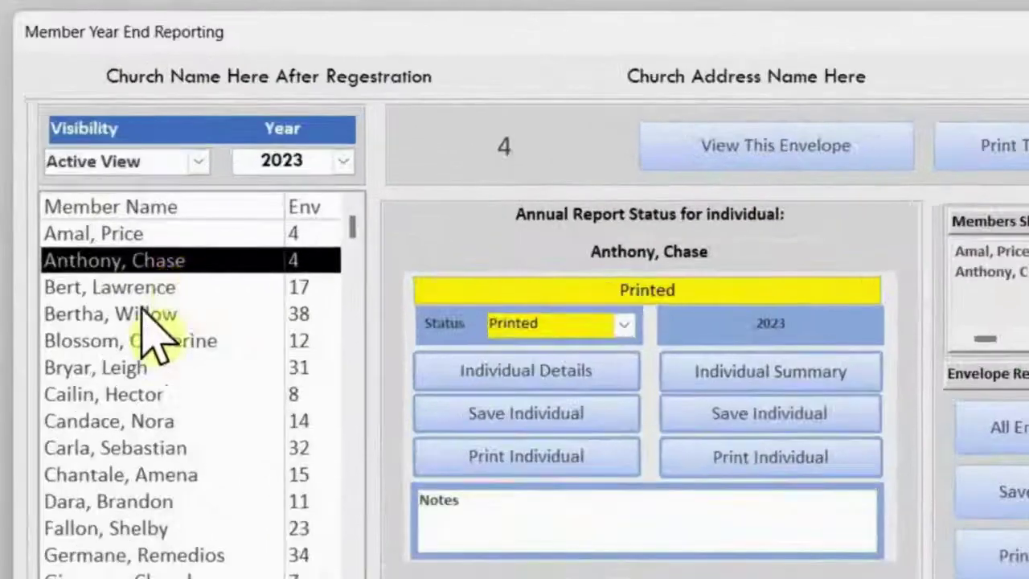
left_click(139, 291)
left_click(136, 332)
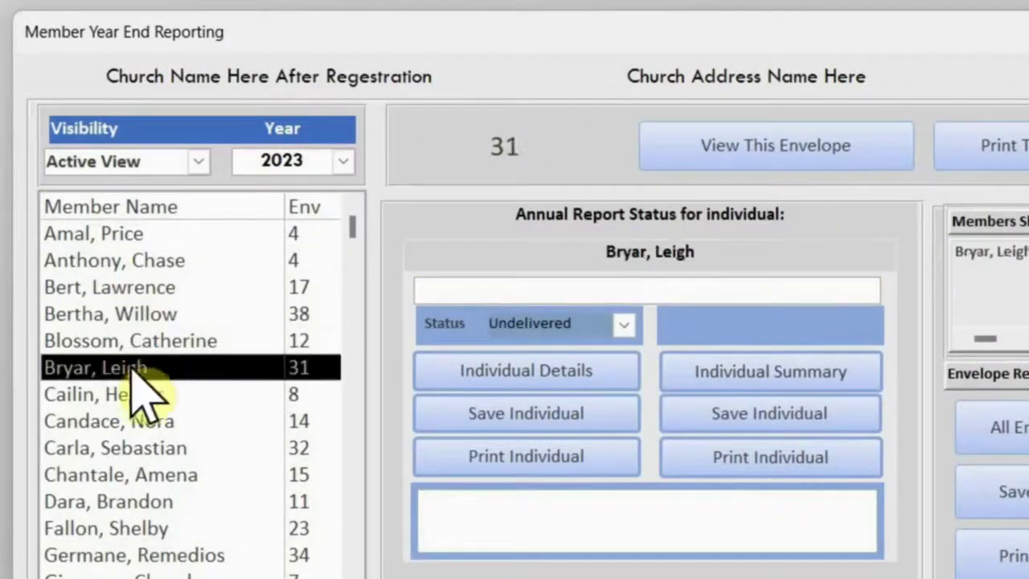
left_click(124, 394)
left_click(135, 443)
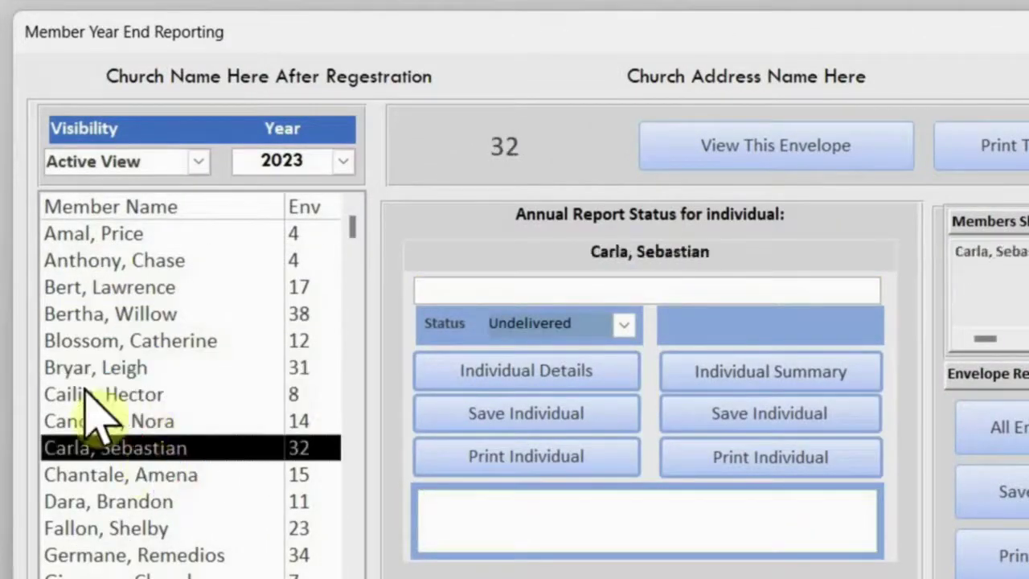
left_click(121, 234)
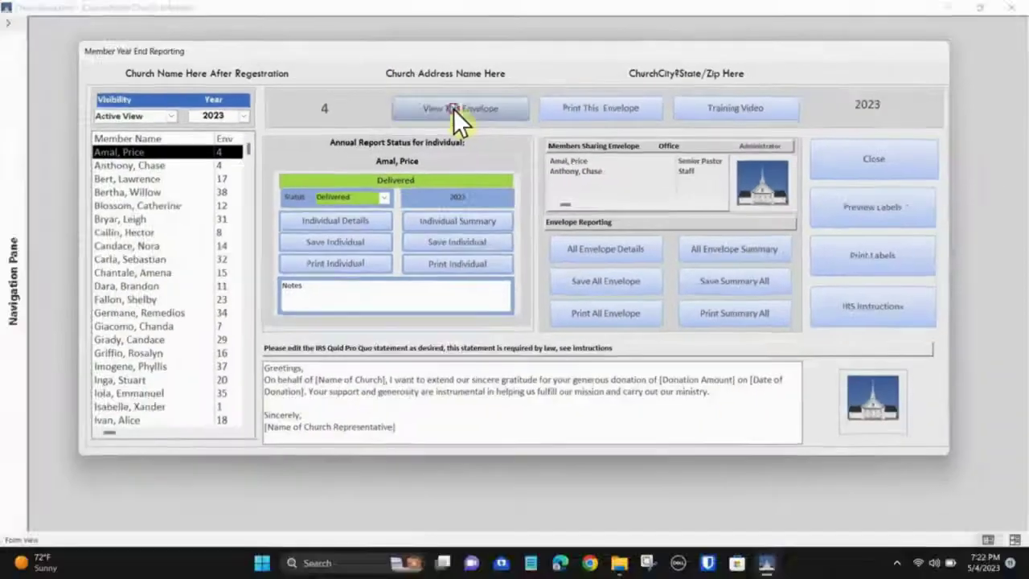
left_click(453, 109)
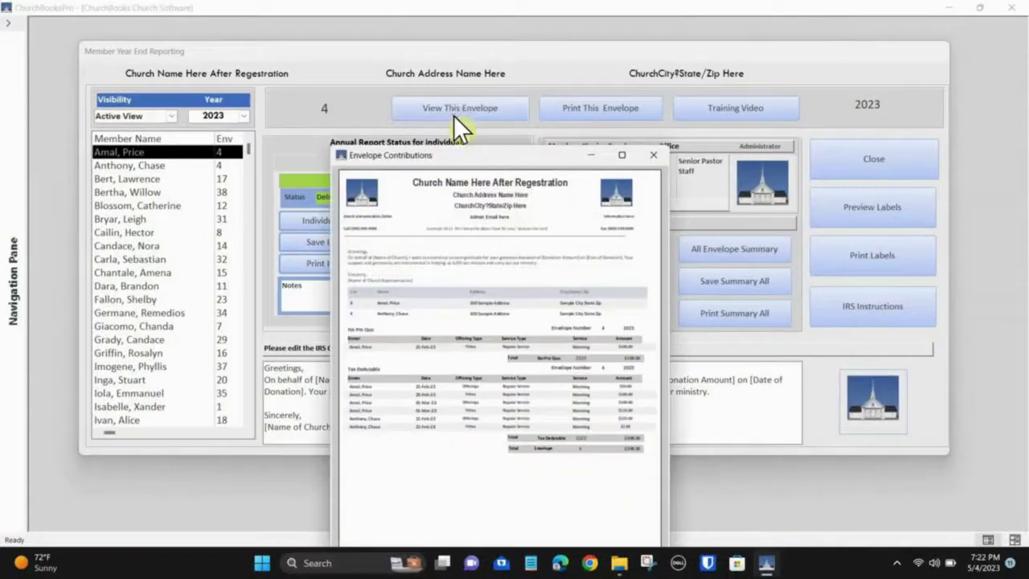
left_click(618, 155)
left_click(630, 166)
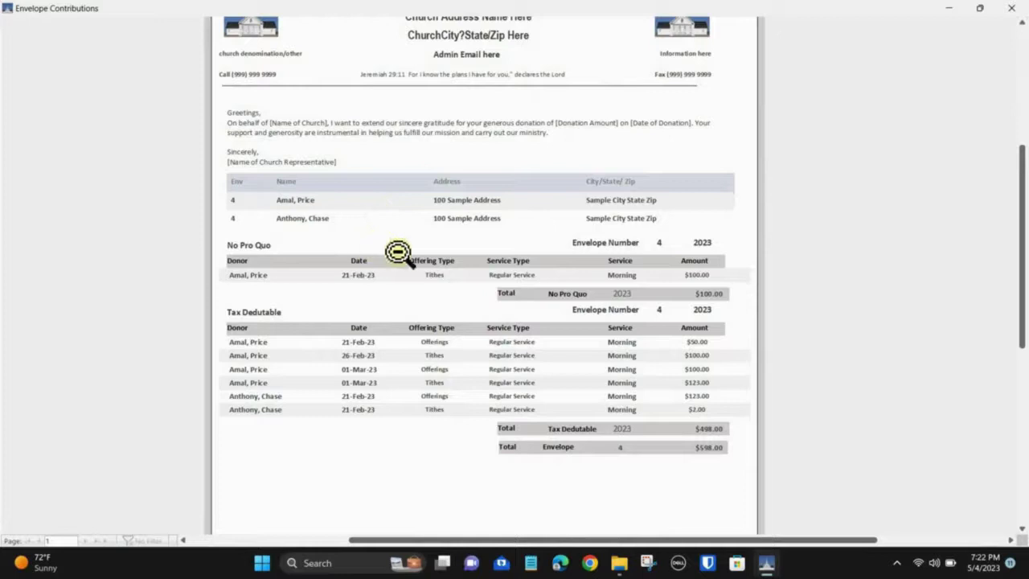
scroll(398, 253, "down", 3)
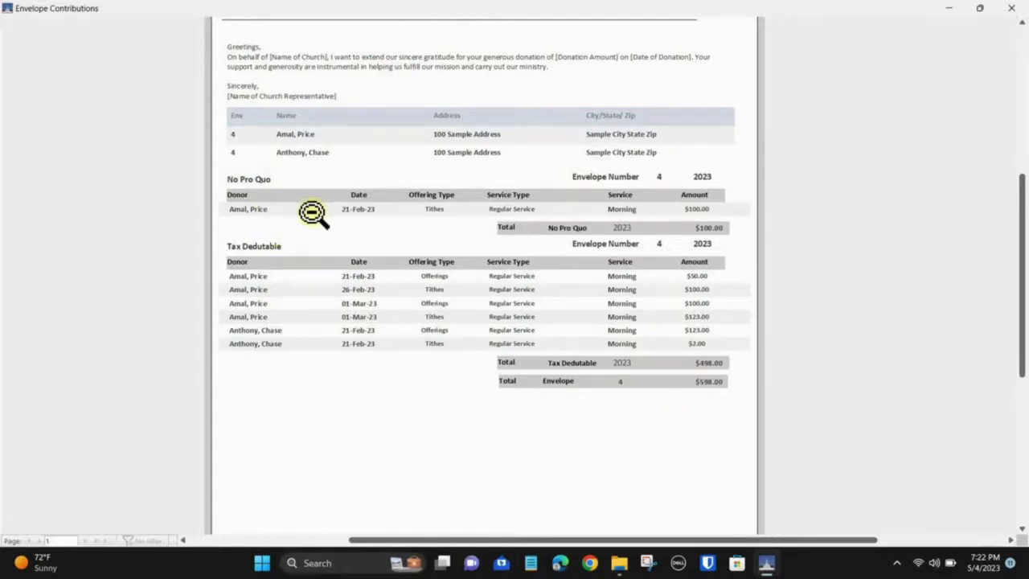
scroll(812, 135, "up", 2)
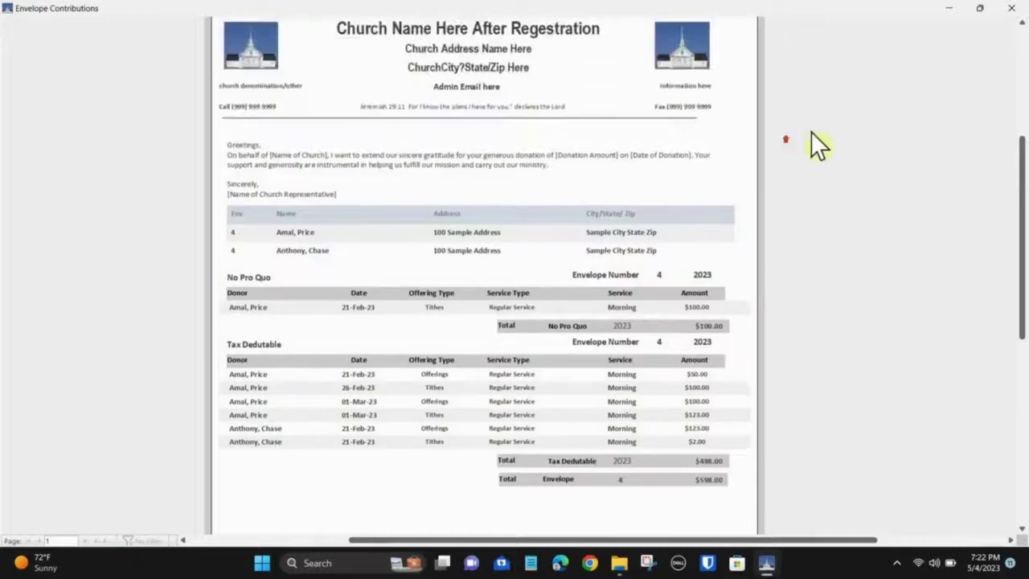
scroll(810, 136, "up", 2)
left_click(1011, 8)
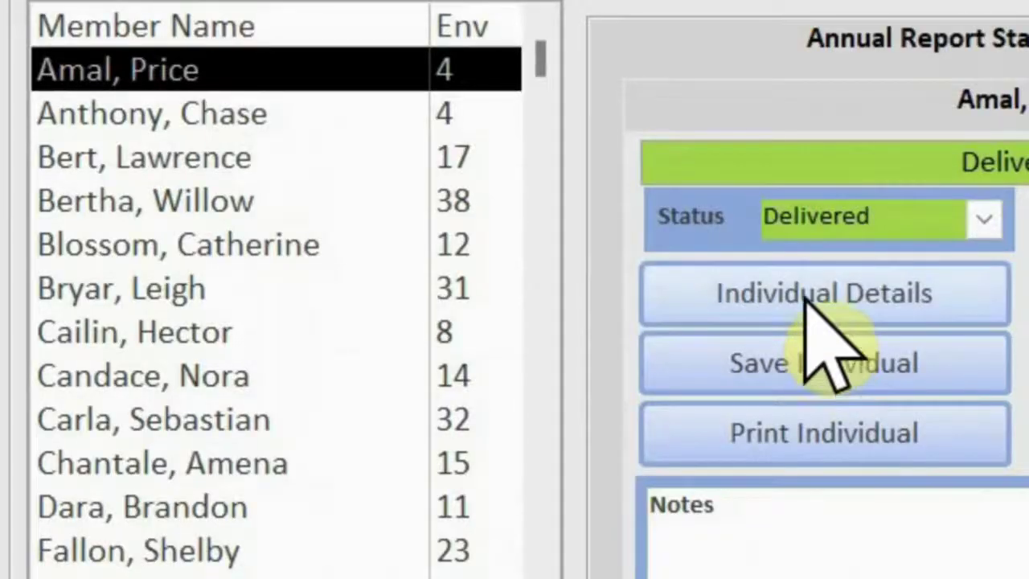
- Preview the current member's Individual Details report full screen and zoomed in, then close it
left_click(329, 220)
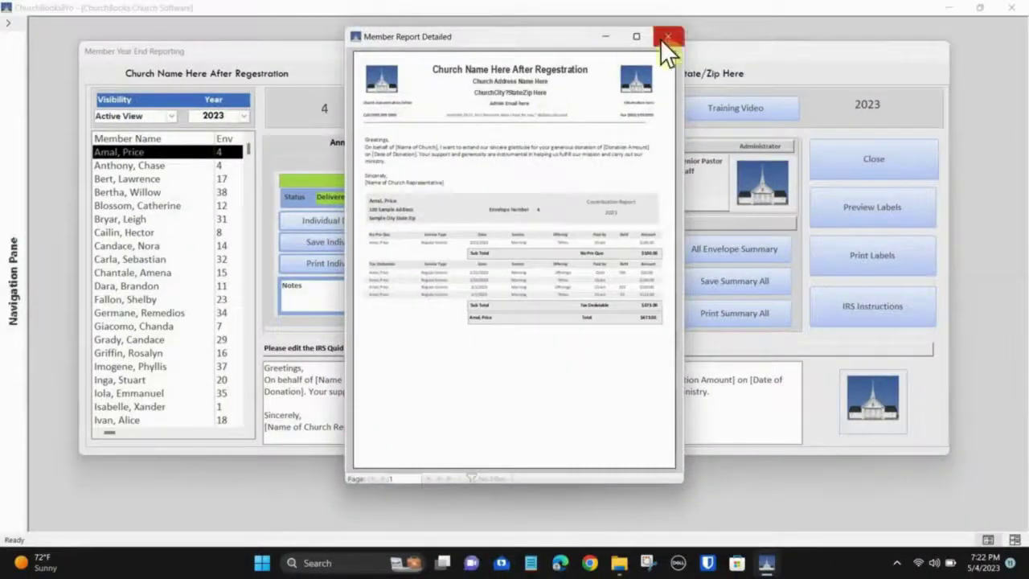
left_click(637, 36)
left_click(584, 88)
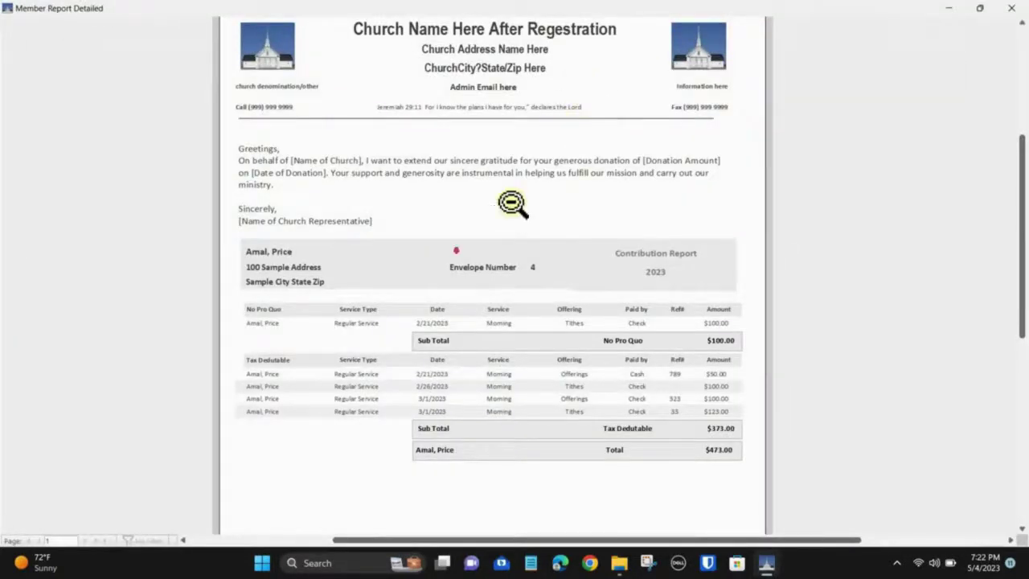
scroll(462, 265, "down", 3)
scroll(462, 265, "up", 3)
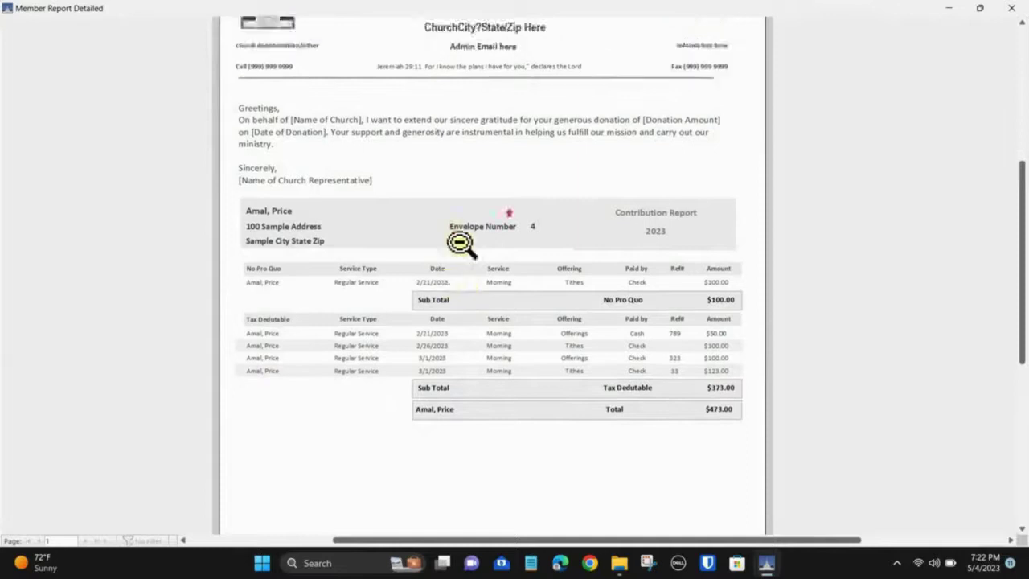
left_click(1011, 8)
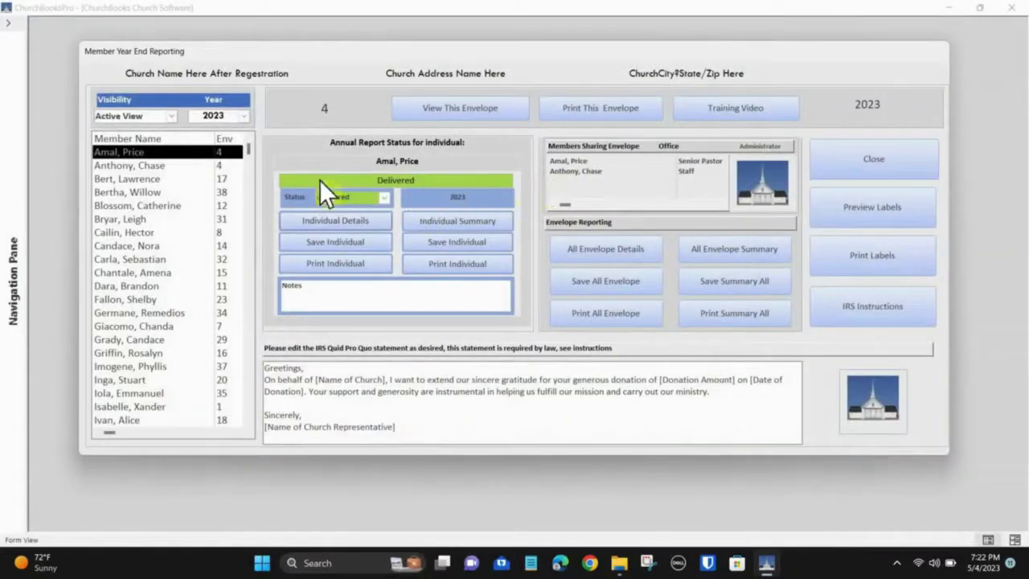
- Select the other envelope 4 member and preview their Individual Details report full screen
left_click(140, 167)
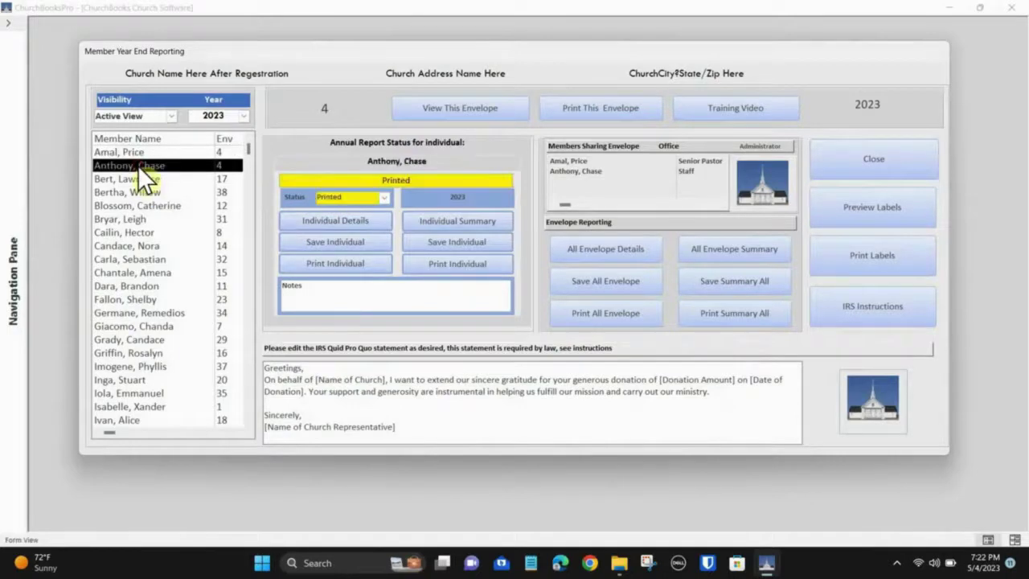
left_click(335, 220)
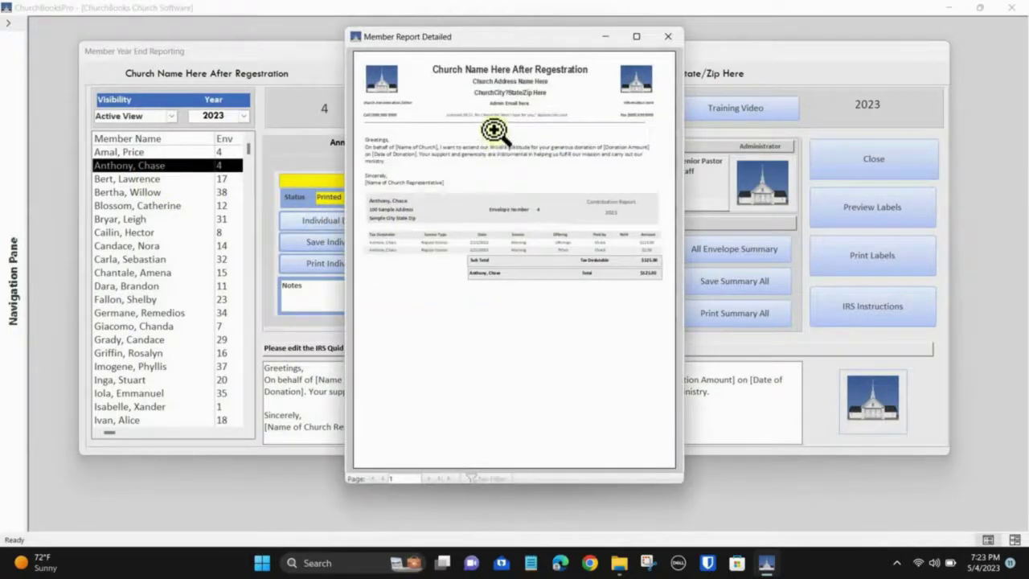
left_click(634, 36)
left_click(569, 122)
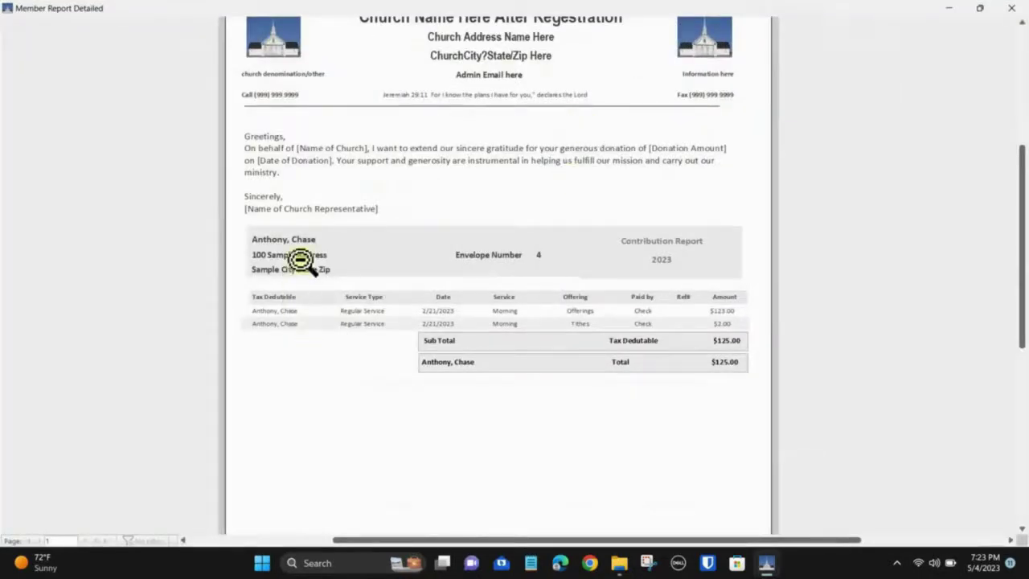
left_click(861, 88)
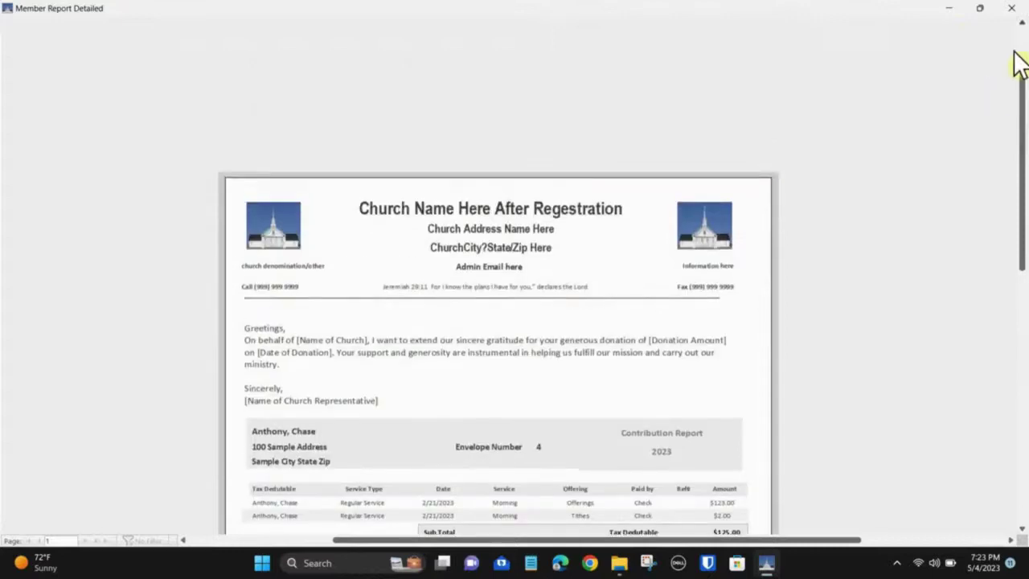
left_click(1011, 8)
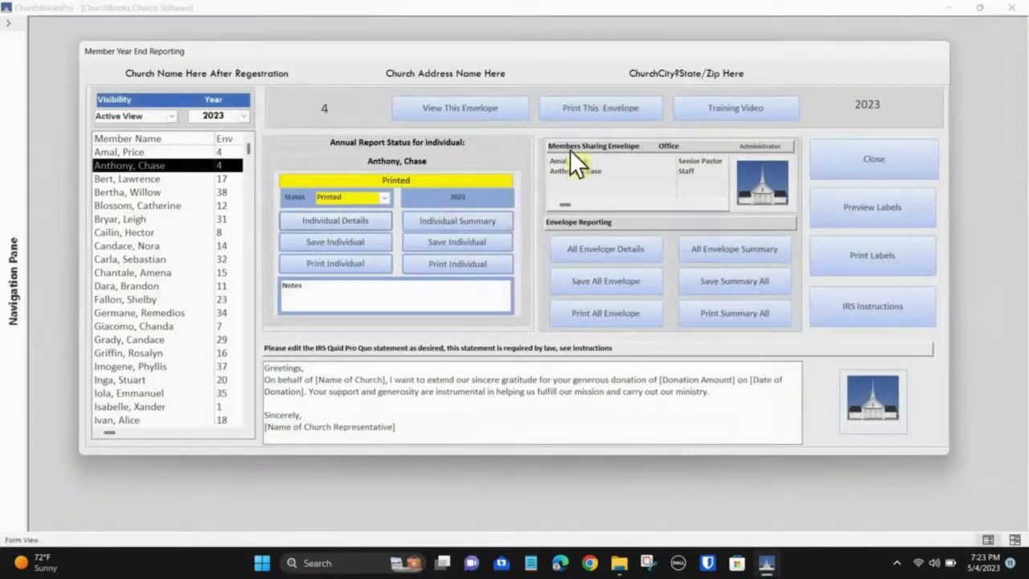
- Preview that member's Individual Summary report showing $125.00 for 2023, then close it
left_click(451, 225)
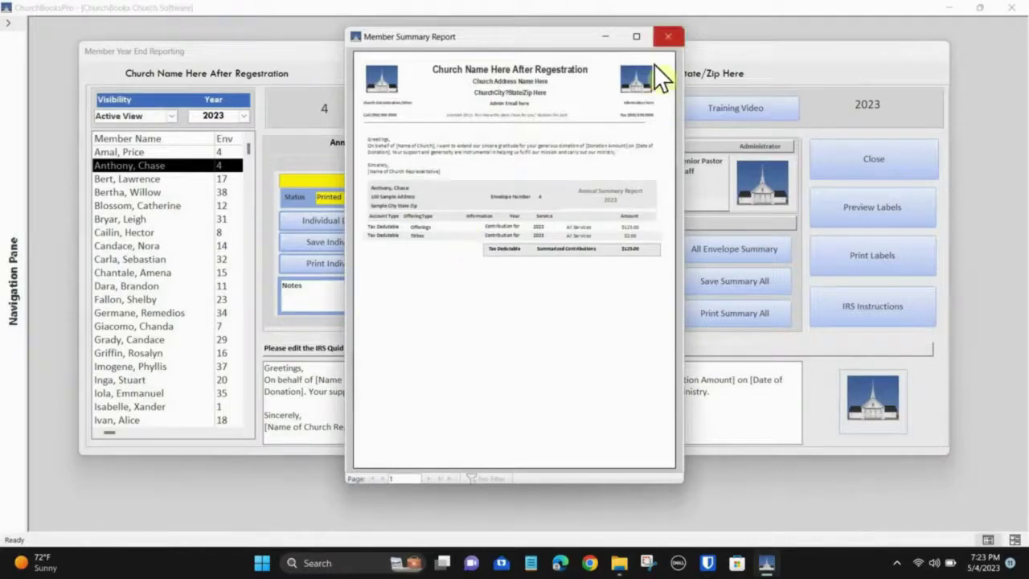
left_click(636, 37)
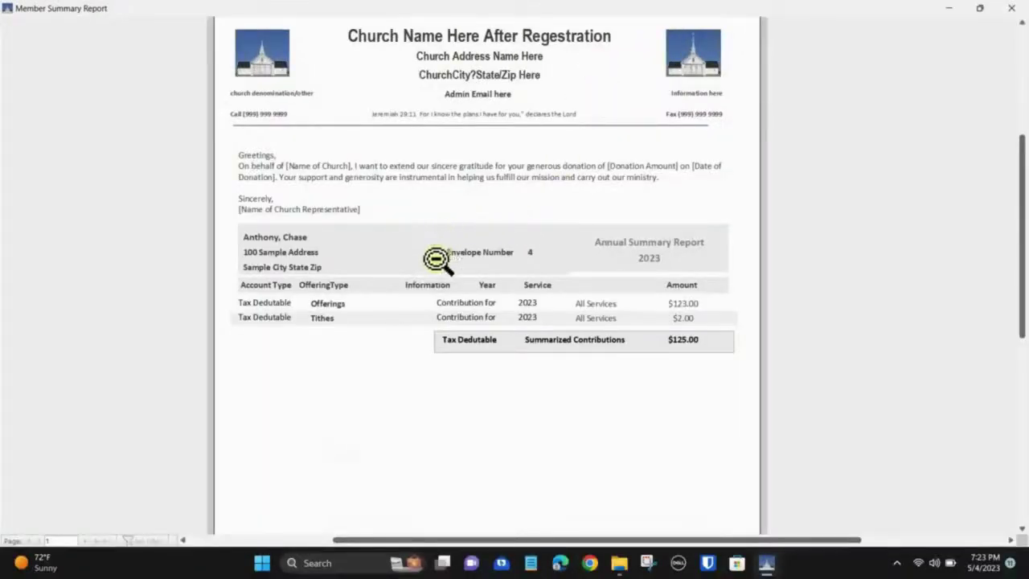
scroll(624, 273, "up", 2)
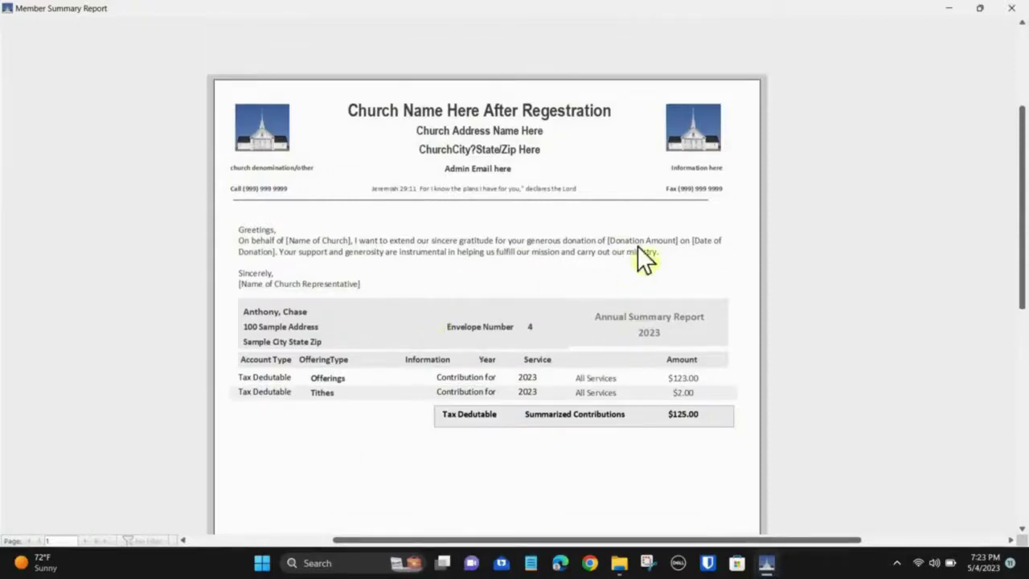
left_click(1013, 10)
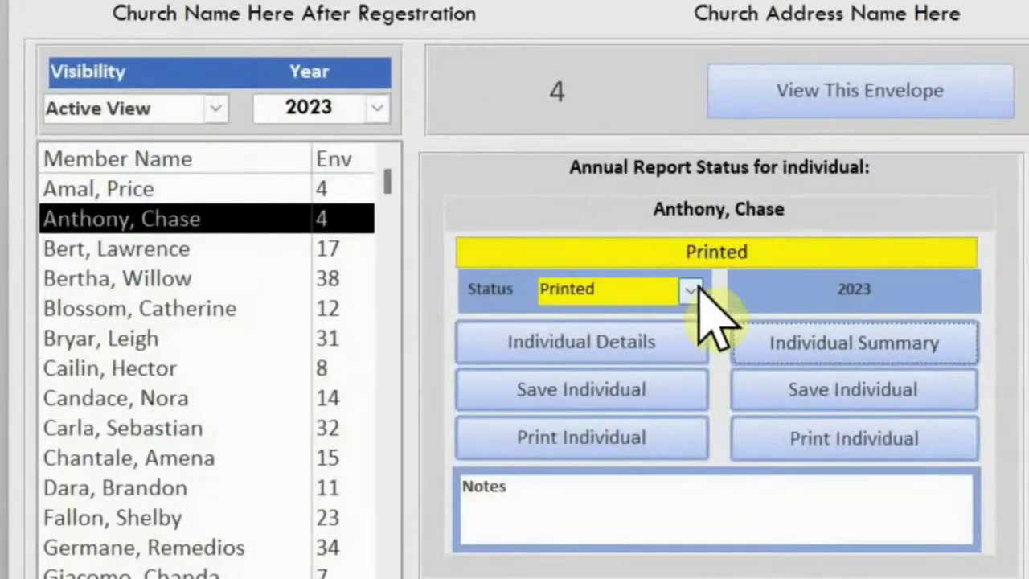
- Change the member's report status to Delivered, then to Undelivered
left_click(691, 289)
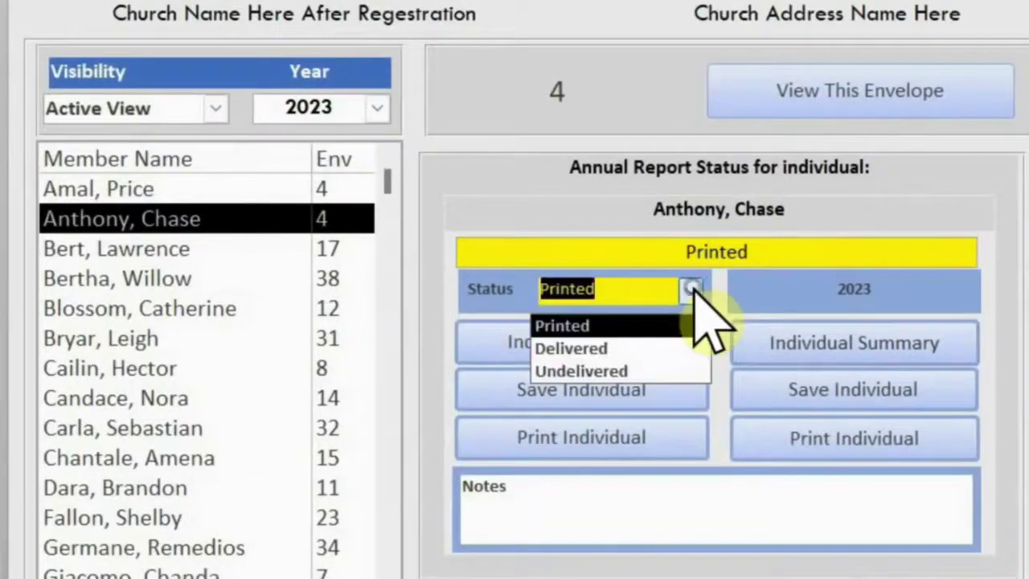
left_click(677, 348)
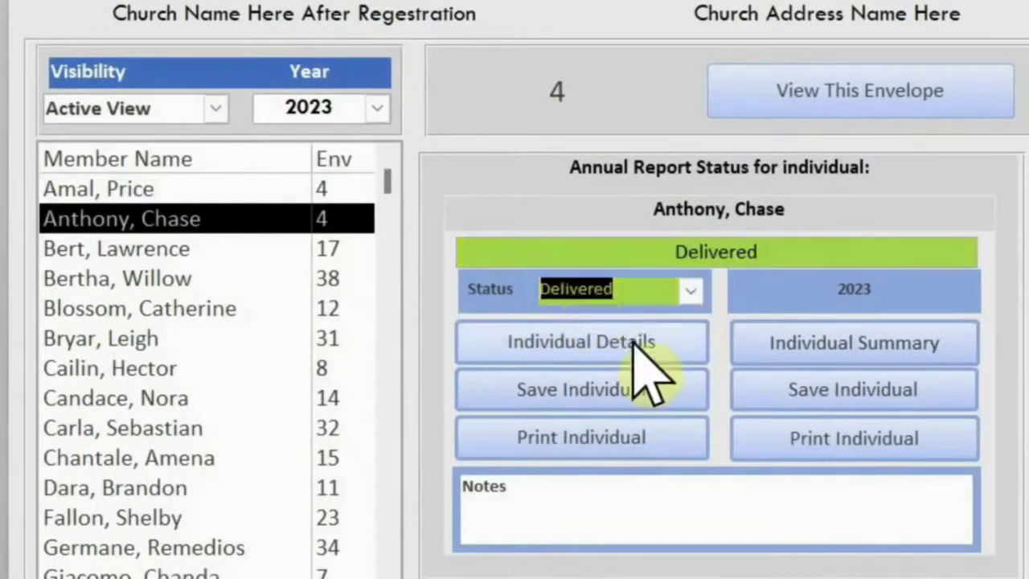
left_click(691, 289)
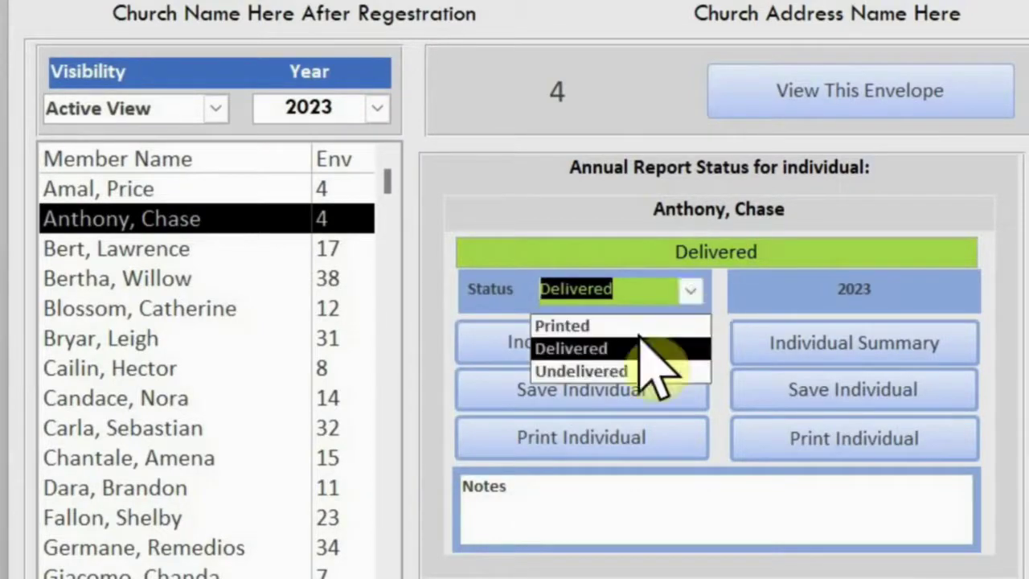
left_click(611, 371)
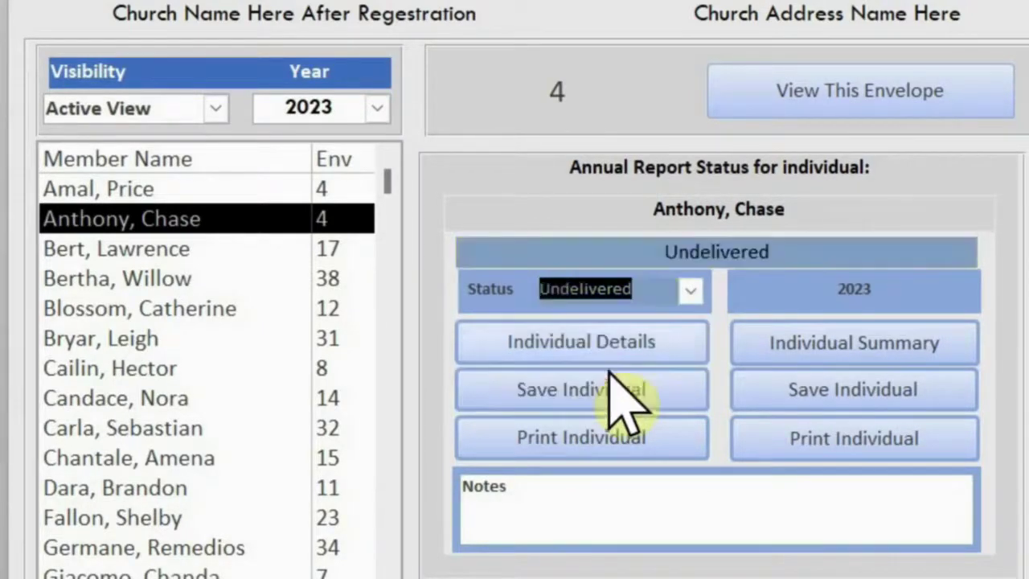
- Restore the status to Printed, then view the envelope 17 member and the top member
left_click(692, 291)
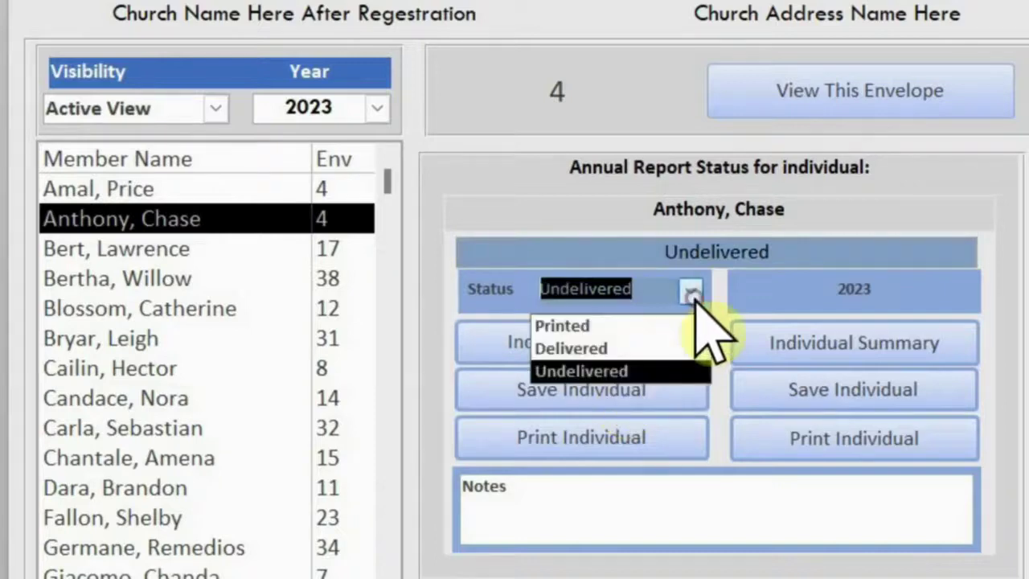
left_click(619, 328)
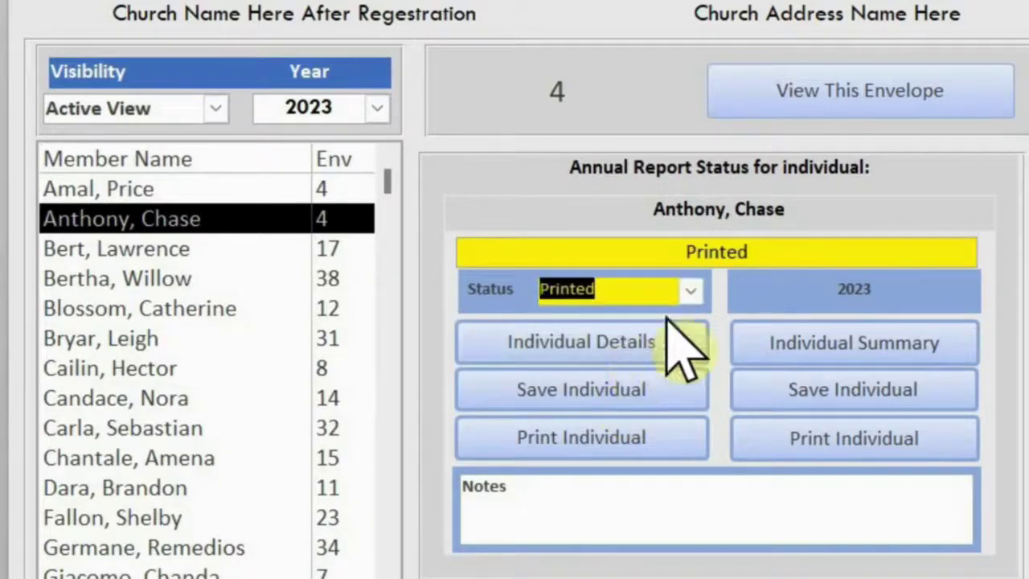
left_click(120, 251)
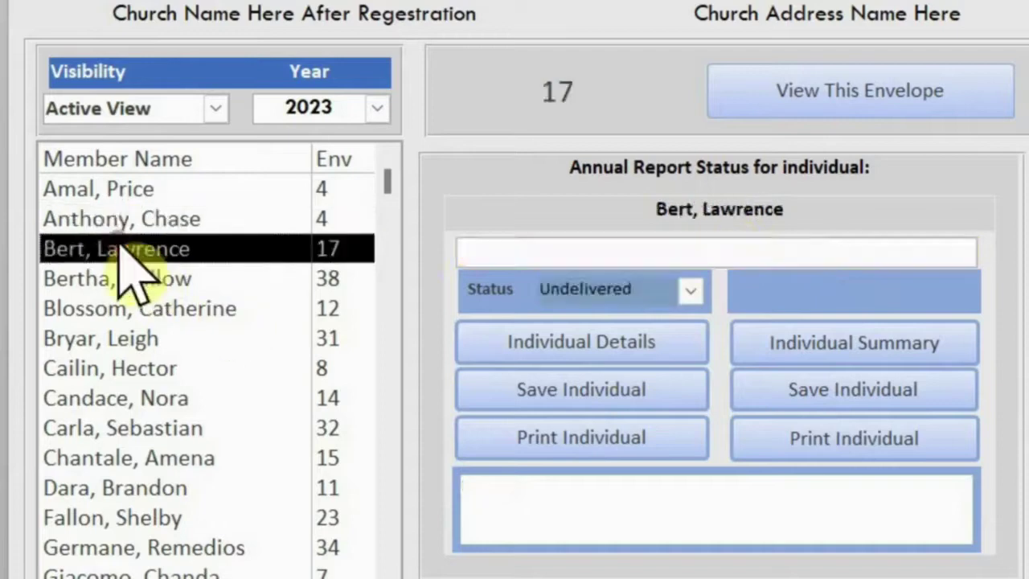
left_click(116, 195)
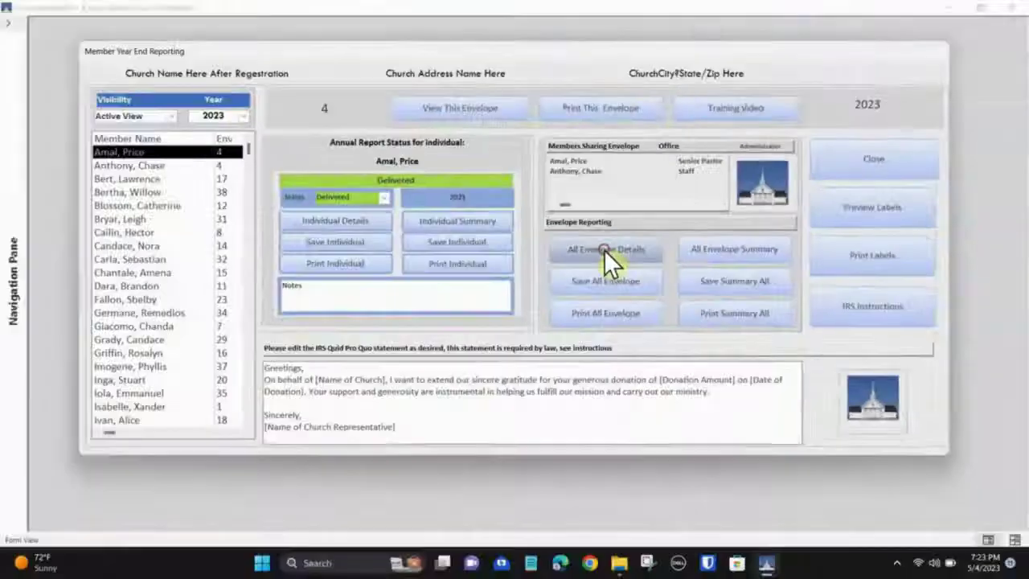
left_click(515, 238)
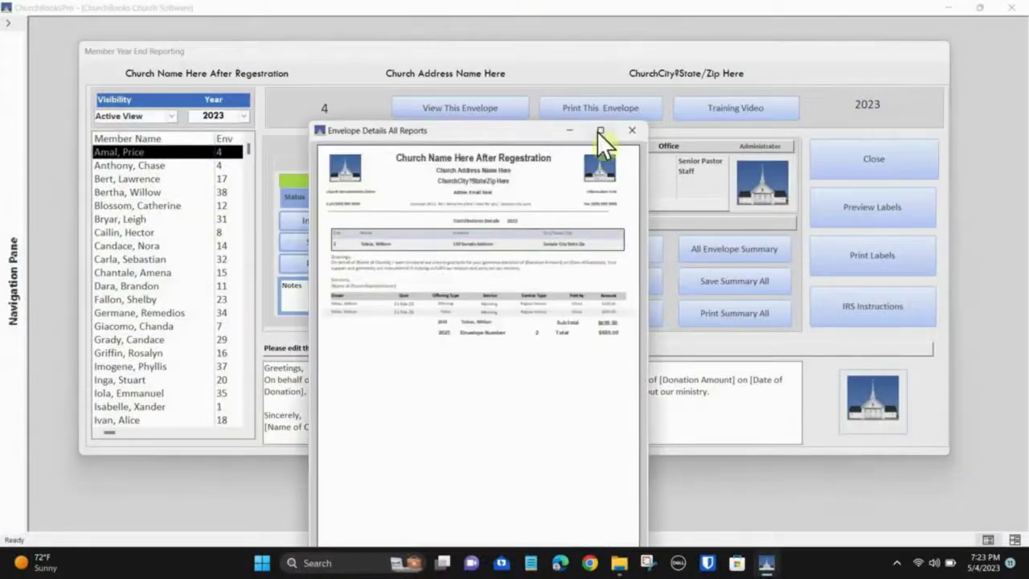
left_click_drag(521, 134, 566, 46)
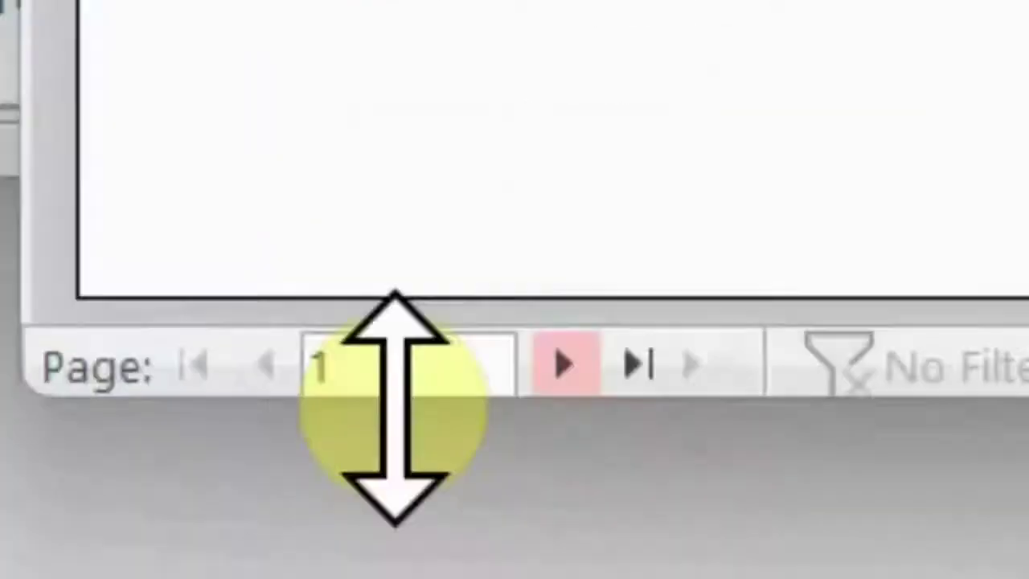
left_click(435, 484)
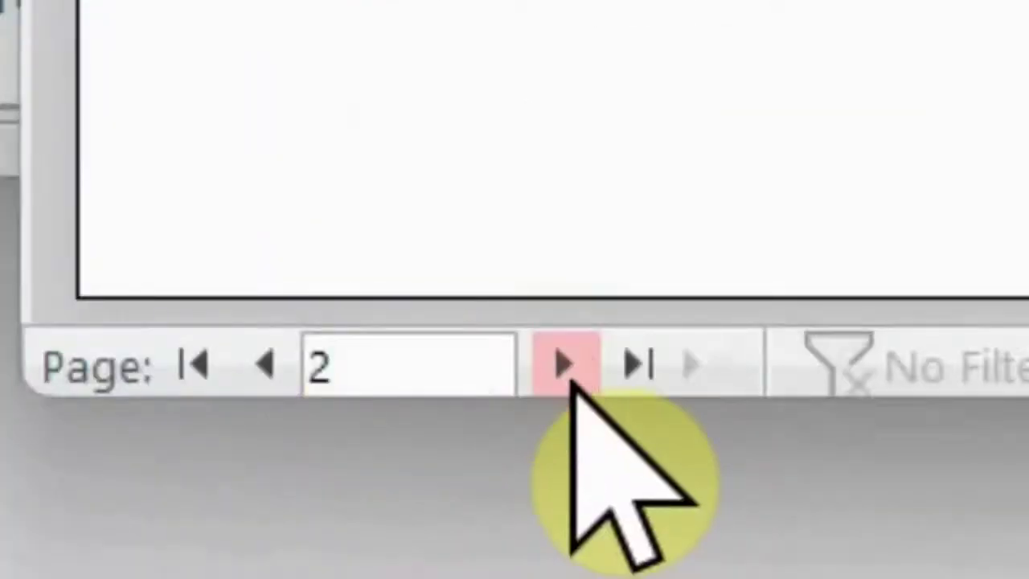
left_click(568, 372)
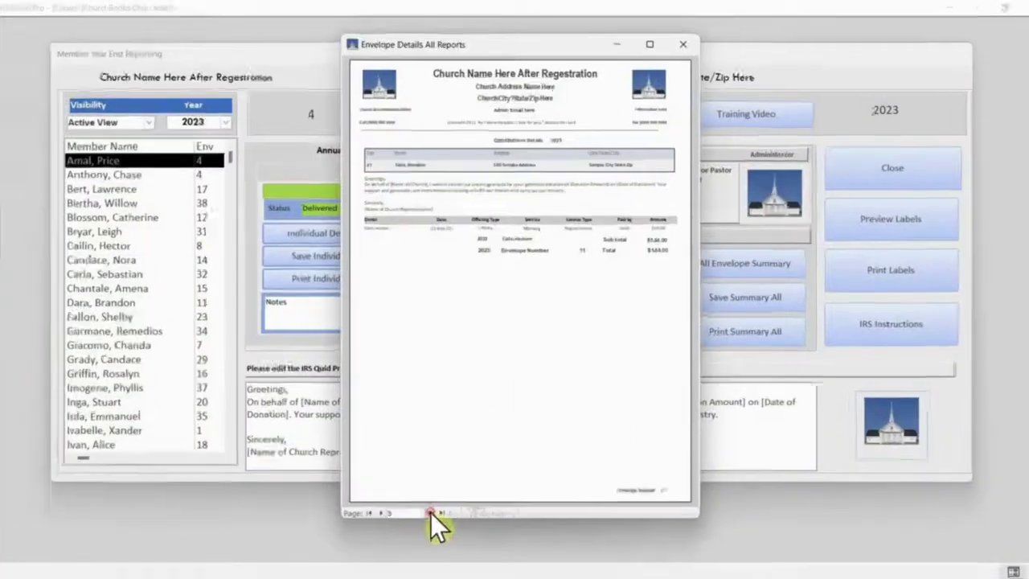
left_click(430, 512)
left_click(430, 512)
left_click(430, 512)
left_click(430, 512)
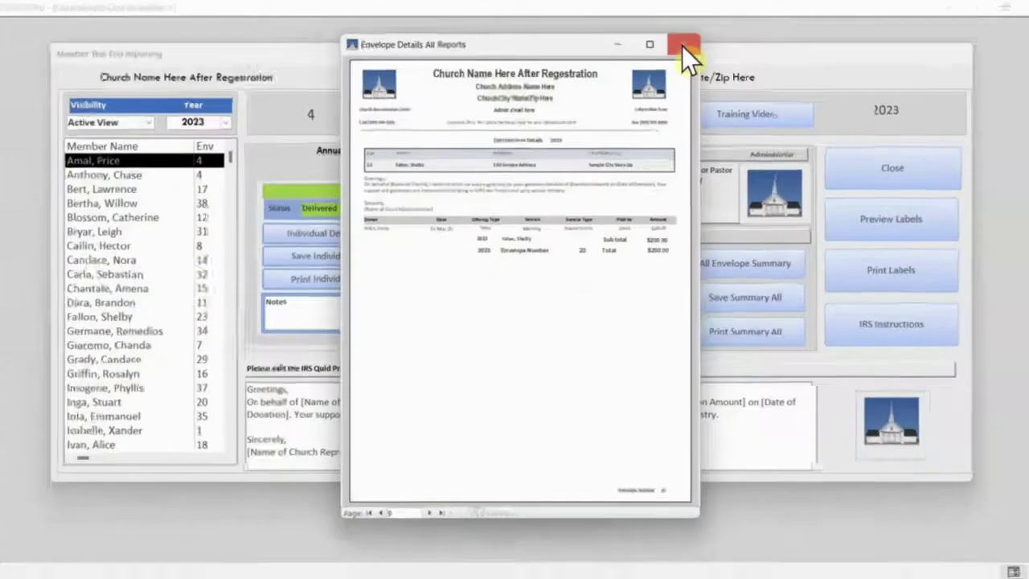
left_click(770, 69)
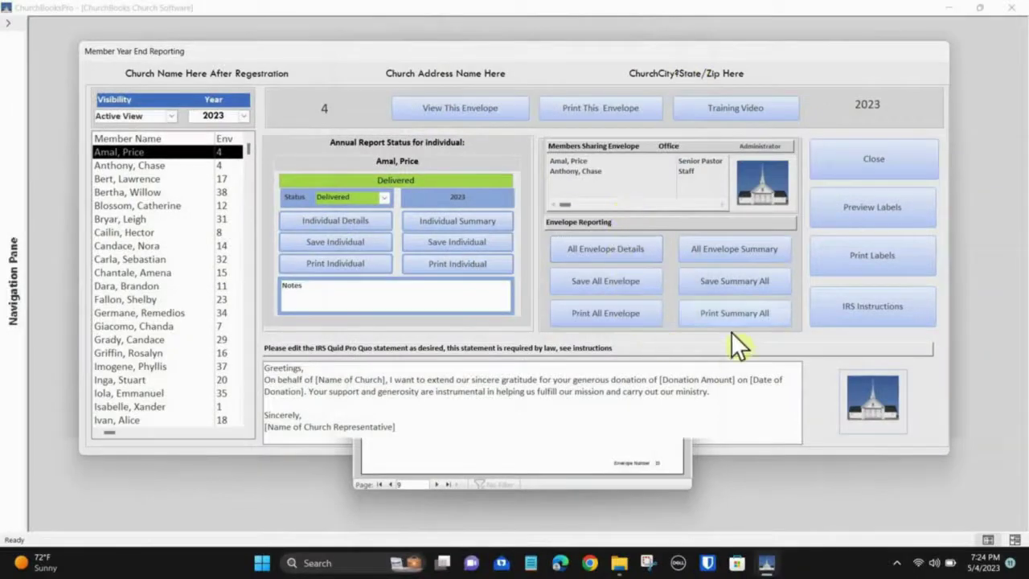
left_click(740, 246)
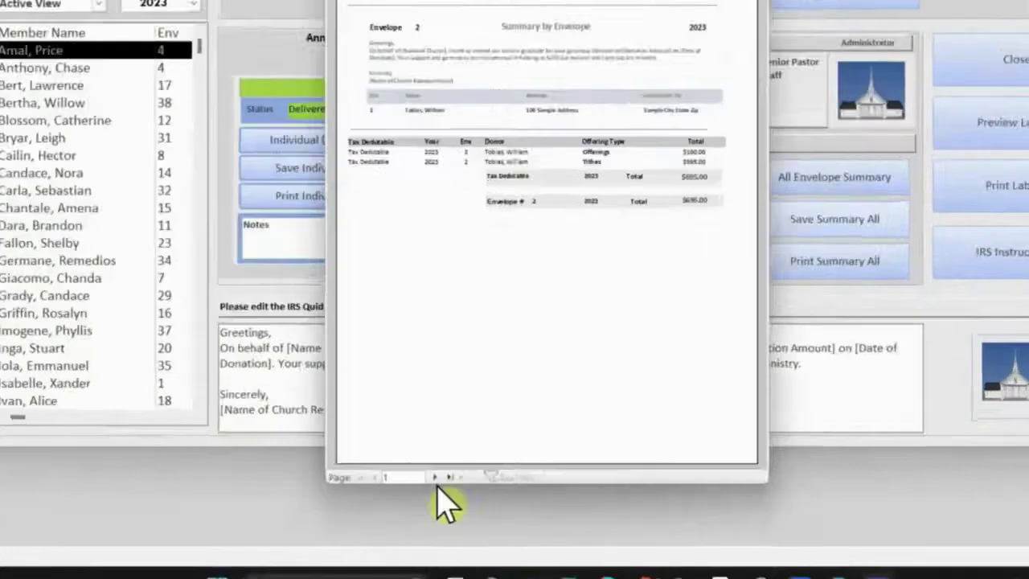
left_click(429, 478)
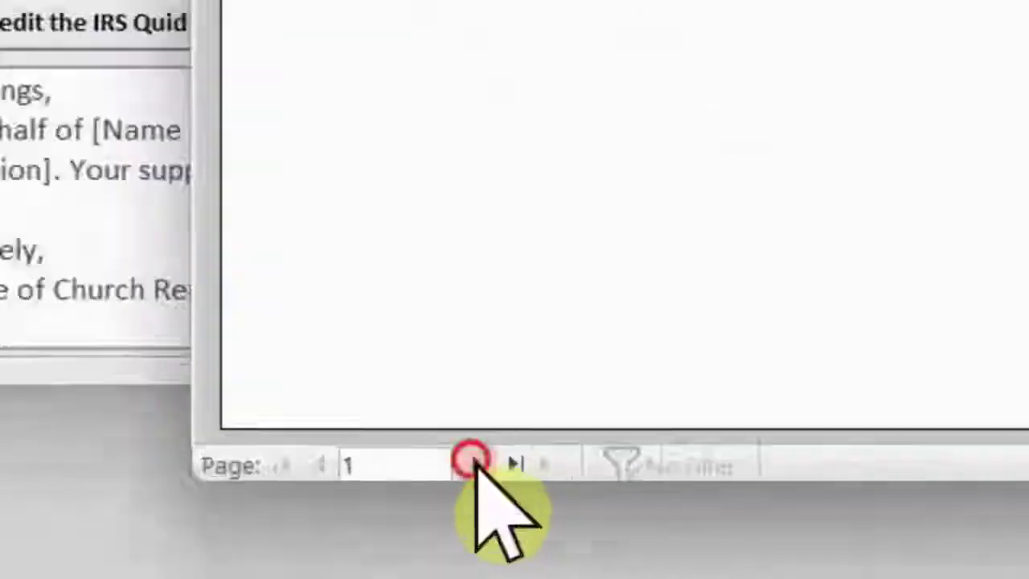
left_click(516, 446)
left_click(517, 447)
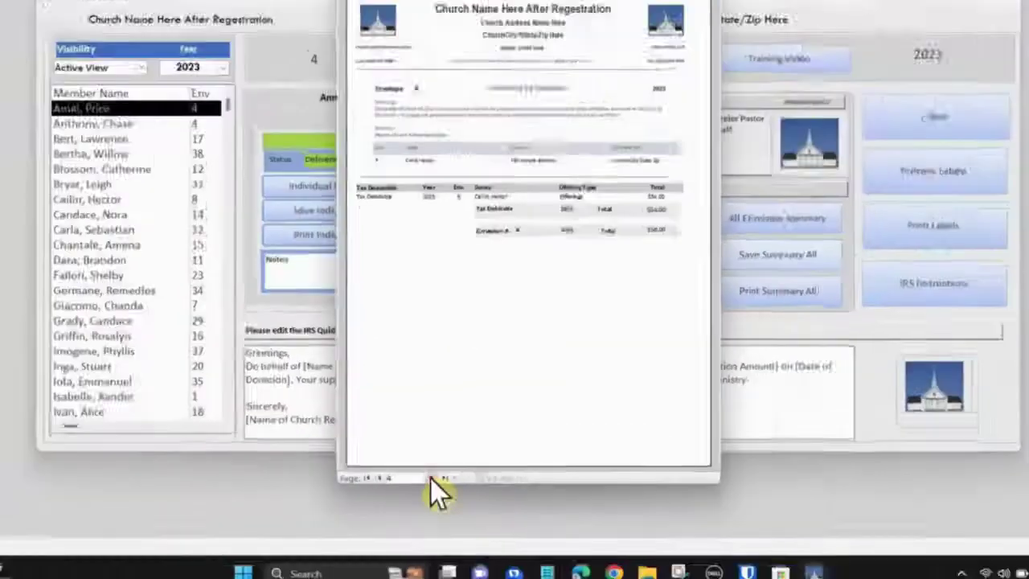
left_click(517, 446)
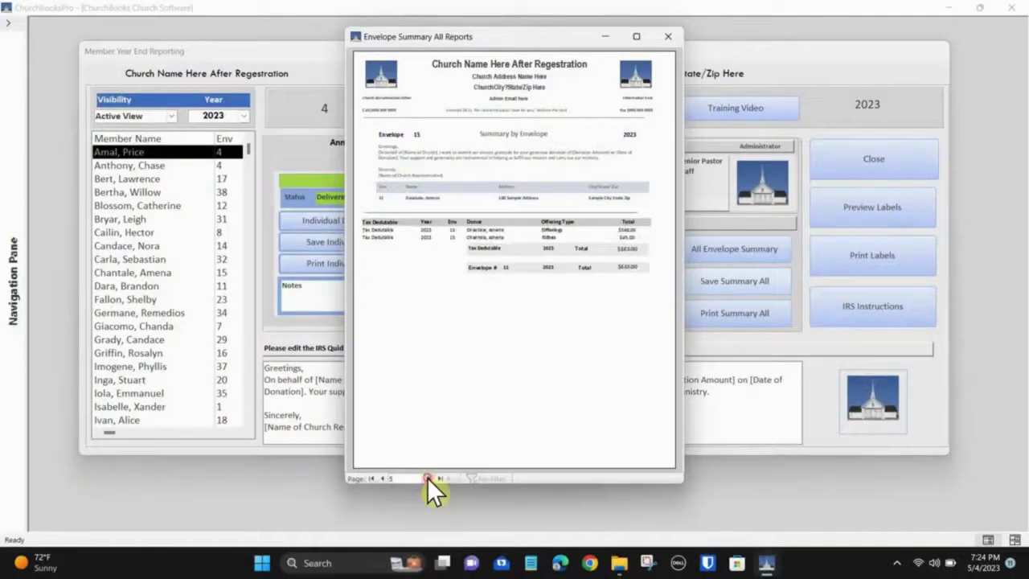
left_click(427, 478)
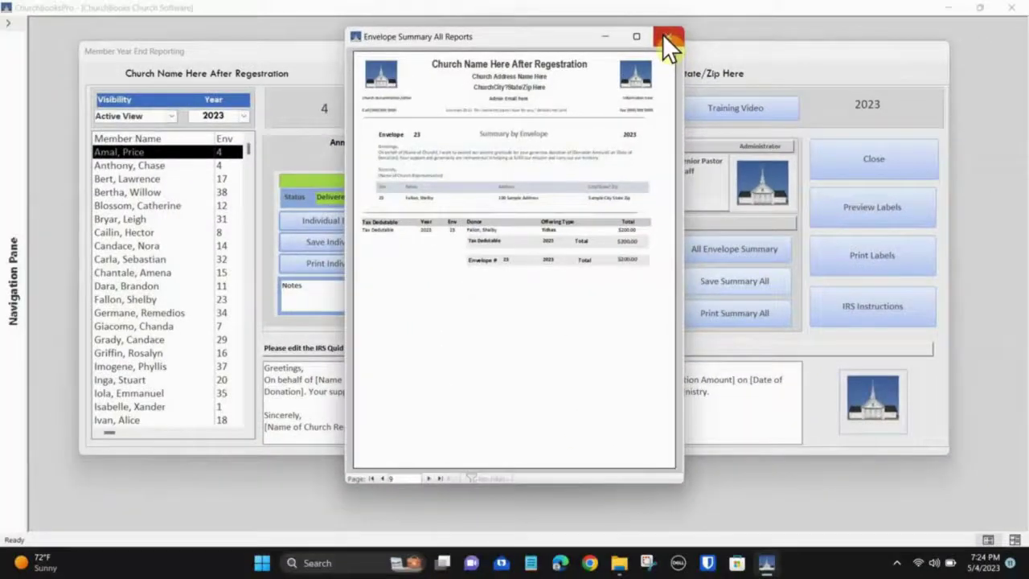
left_click(664, 36)
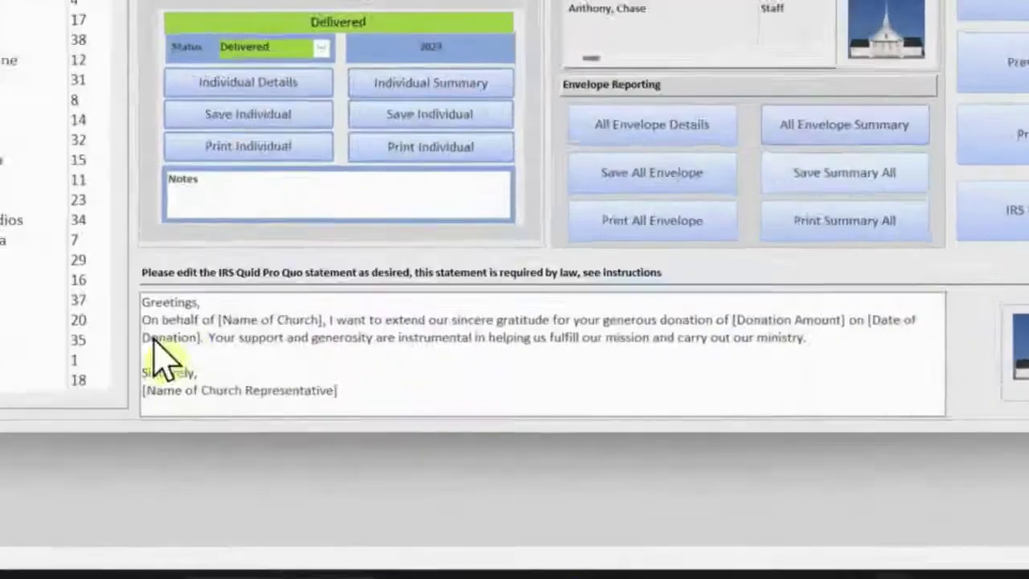
double_click(152, 302)
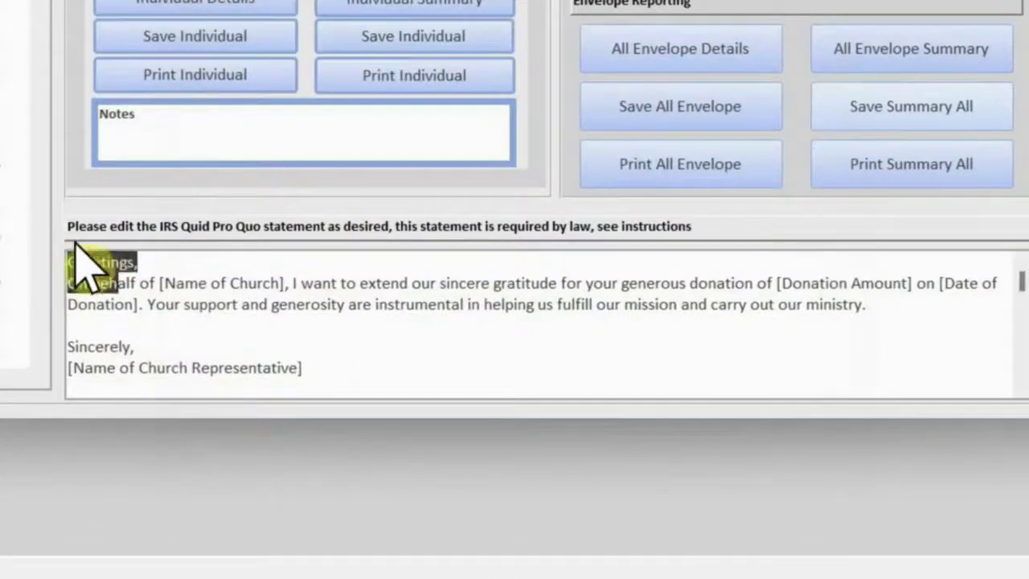
left_click_drag(74, 243, 326, 354)
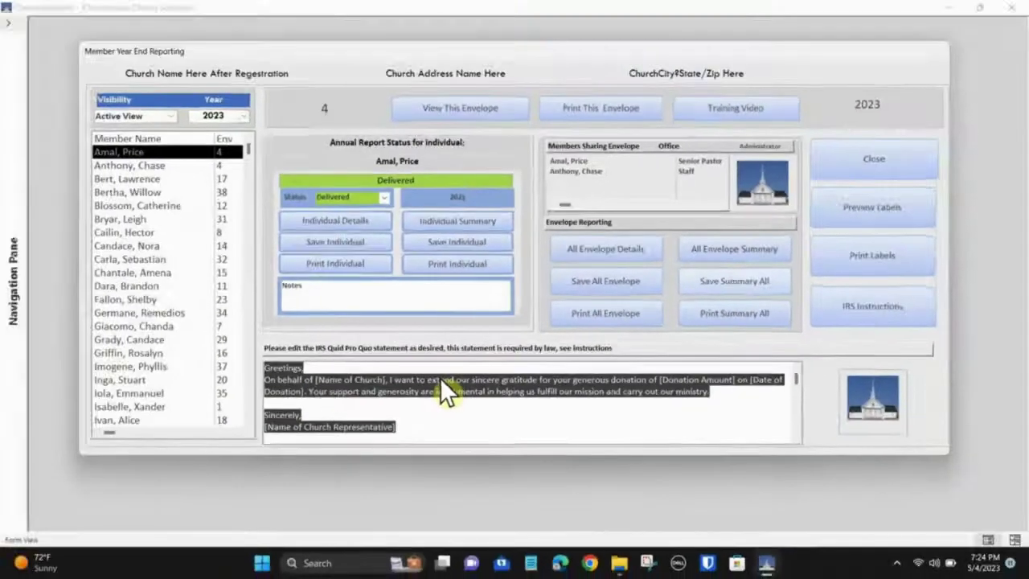
left_click(465, 217)
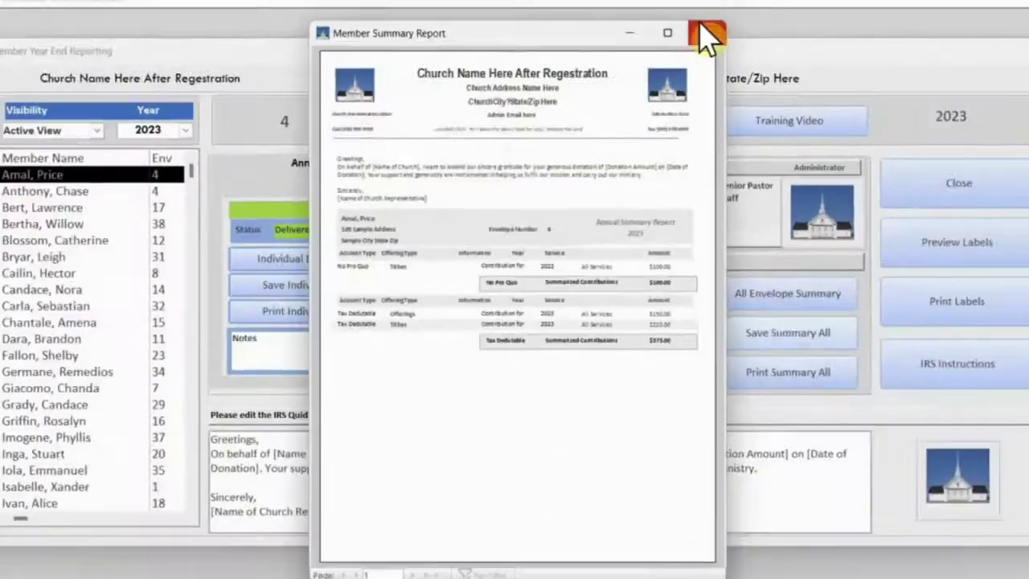
left_click(797, 22)
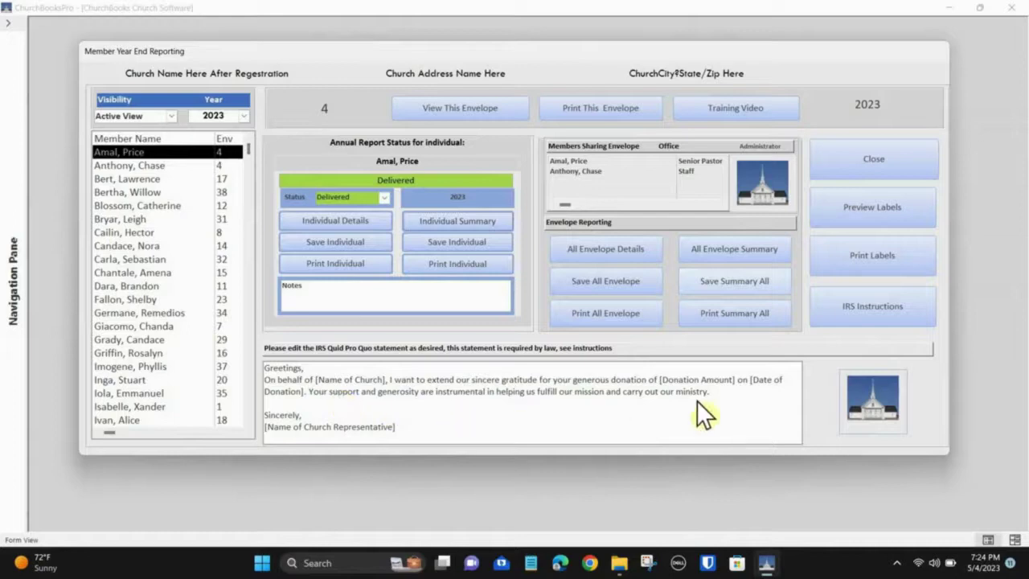
- Start Preview Labels to bring up the Label Notes advising Avery 8160 (1 x 2 5/8) labels
left_click(879, 216)
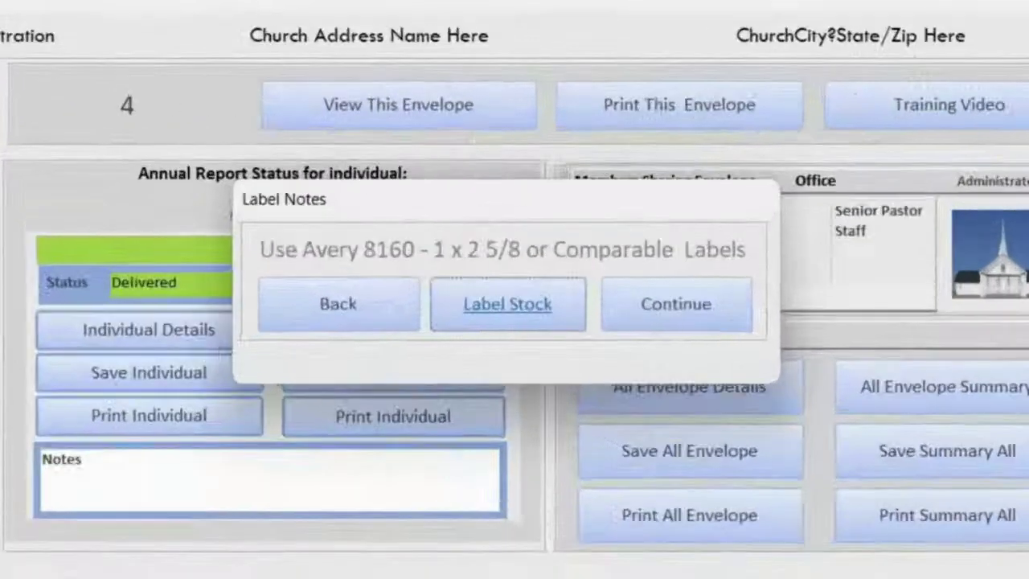